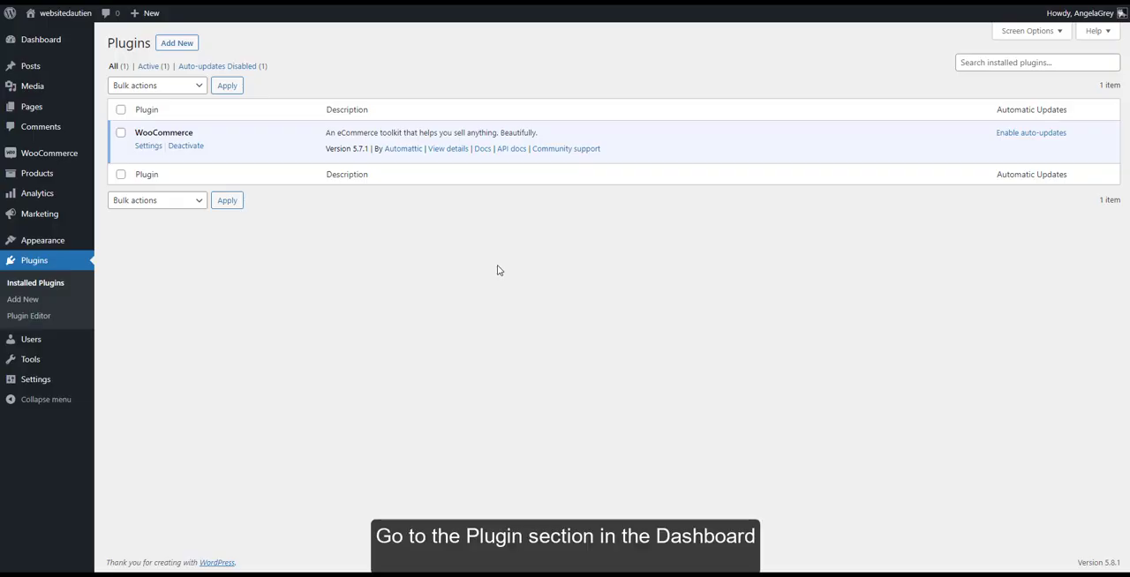
Install the Coupon Reminder plugin from the woo-coupon-reminder zip file in Downloads and activate it
click(185, 49)
click(202, 48)
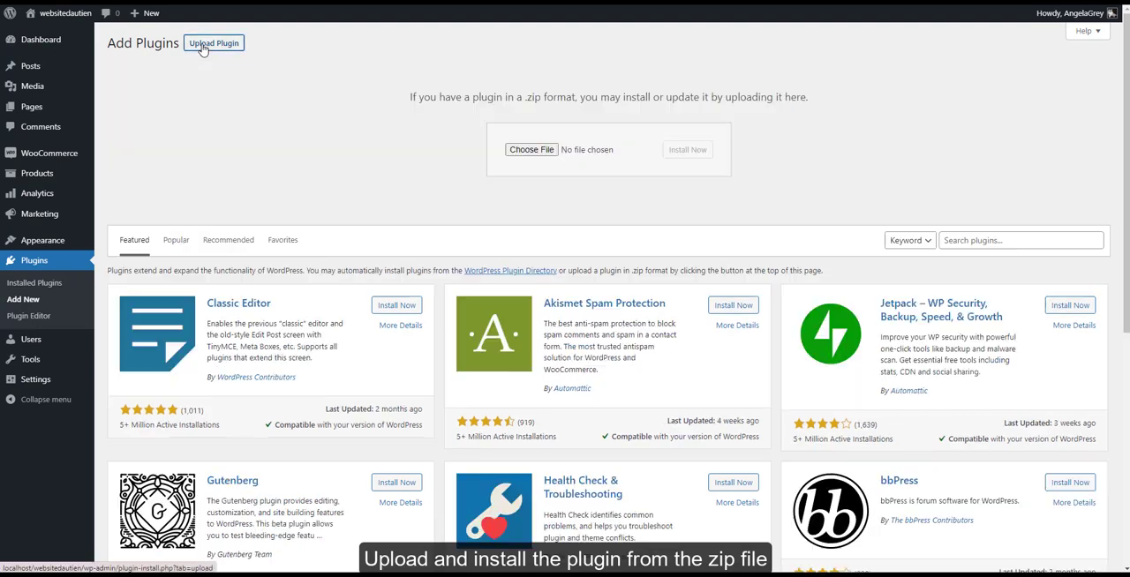
click(532, 150)
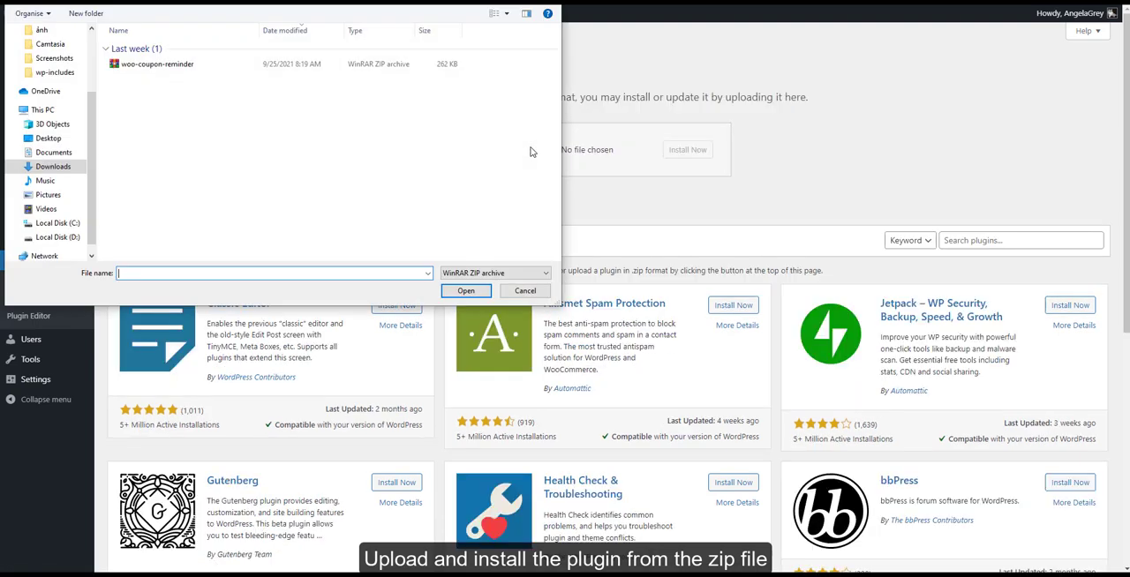
click(300, 65)
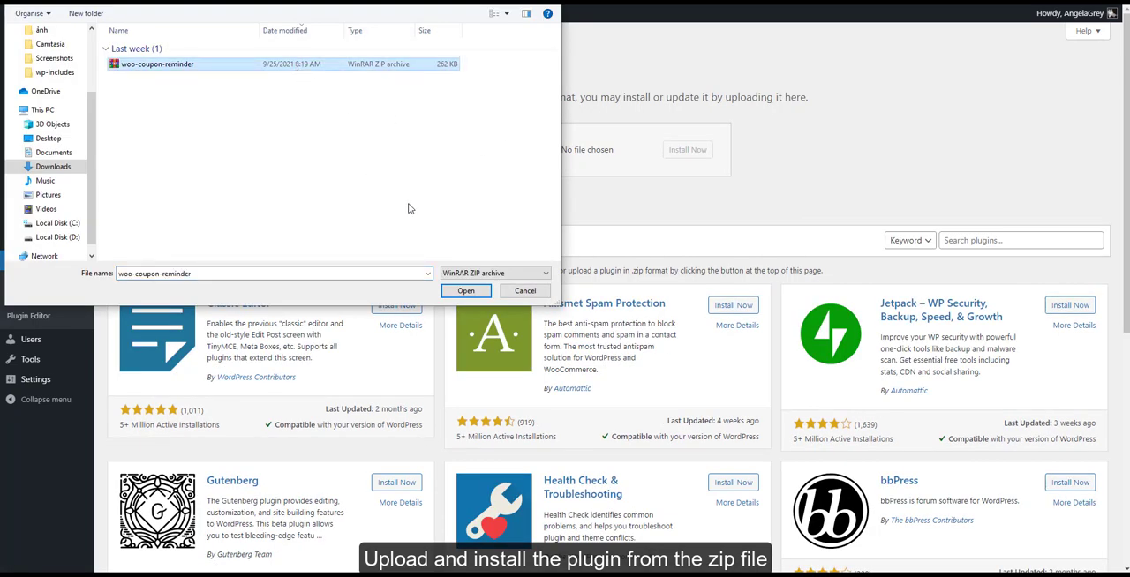
click(465, 291)
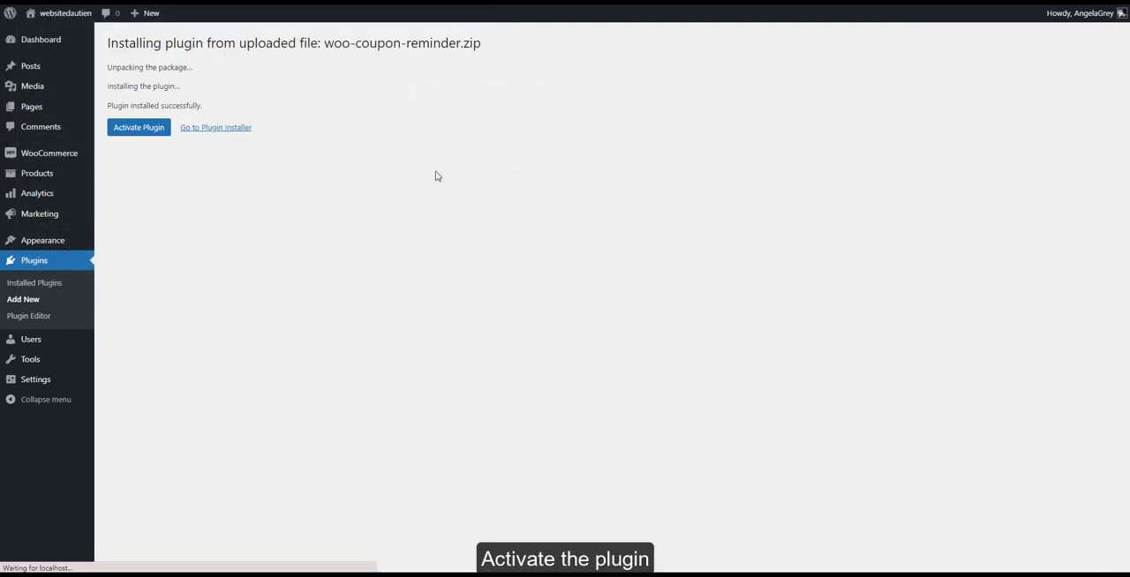
click(160, 135)
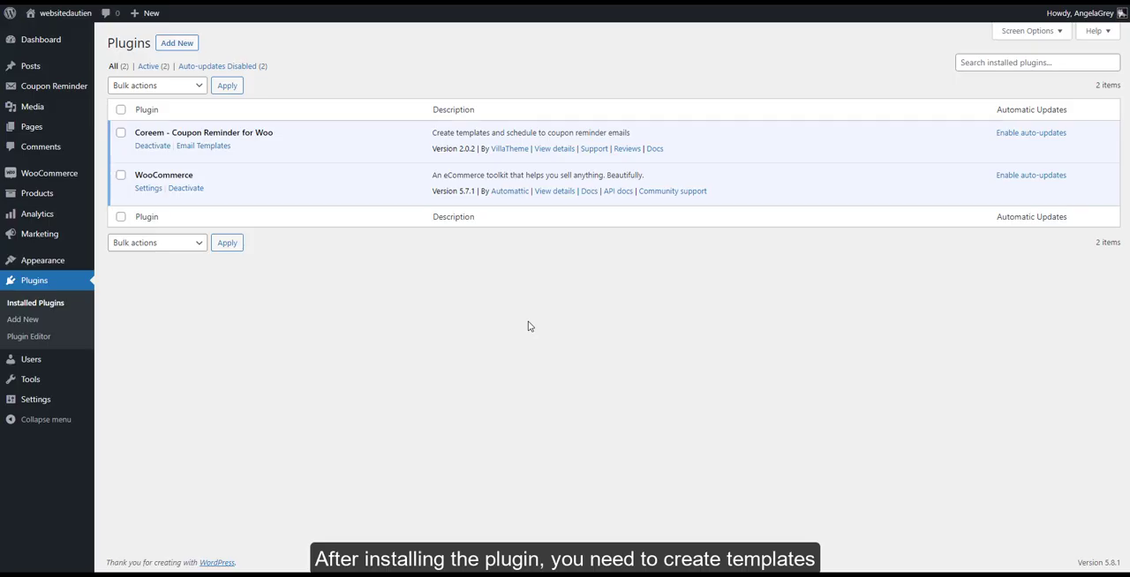
Create a new Coupon Reminder email template with the title "Email reminder"
mouse_move(66, 93)
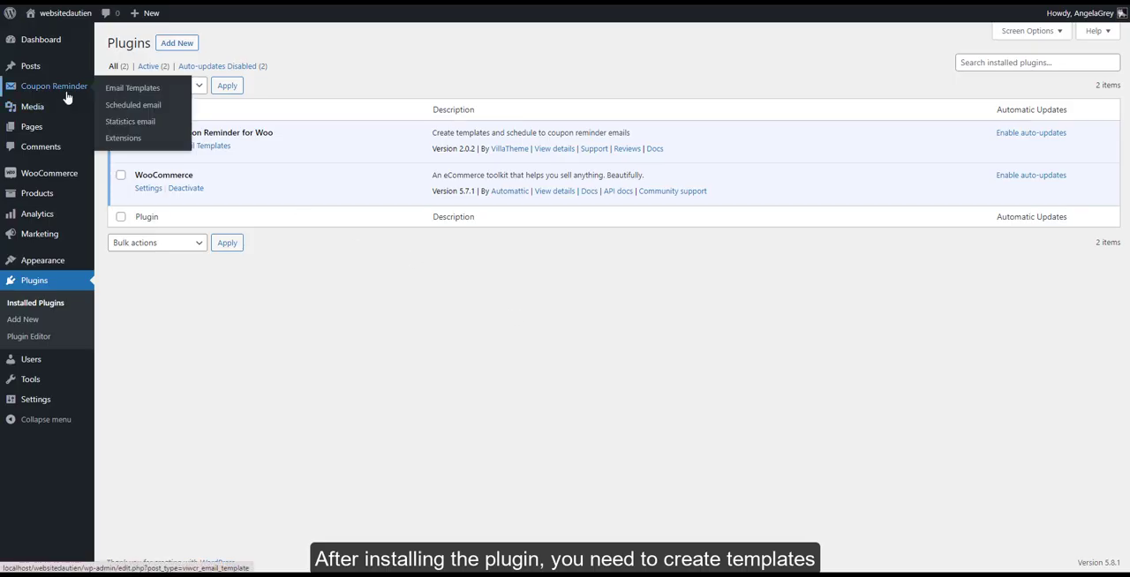
click(143, 95)
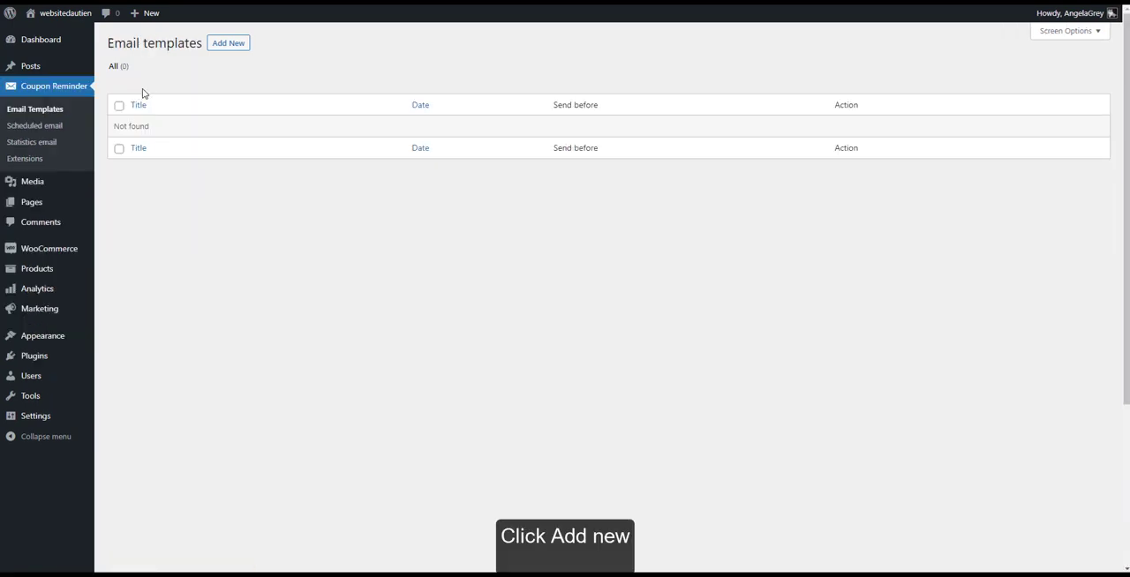
click(228, 45)
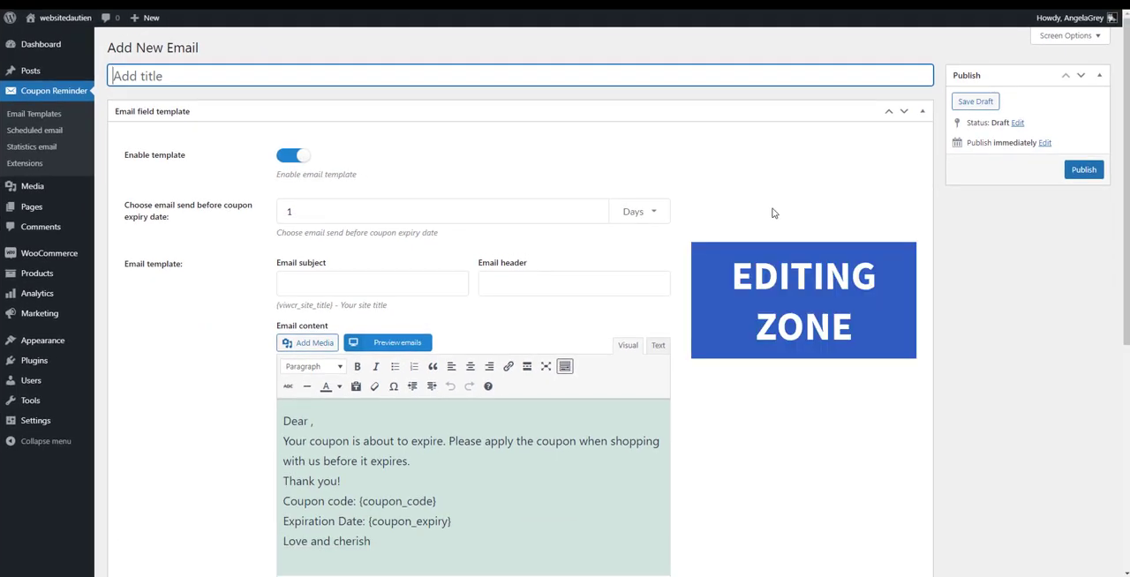
scroll(772, 212, down, 5)
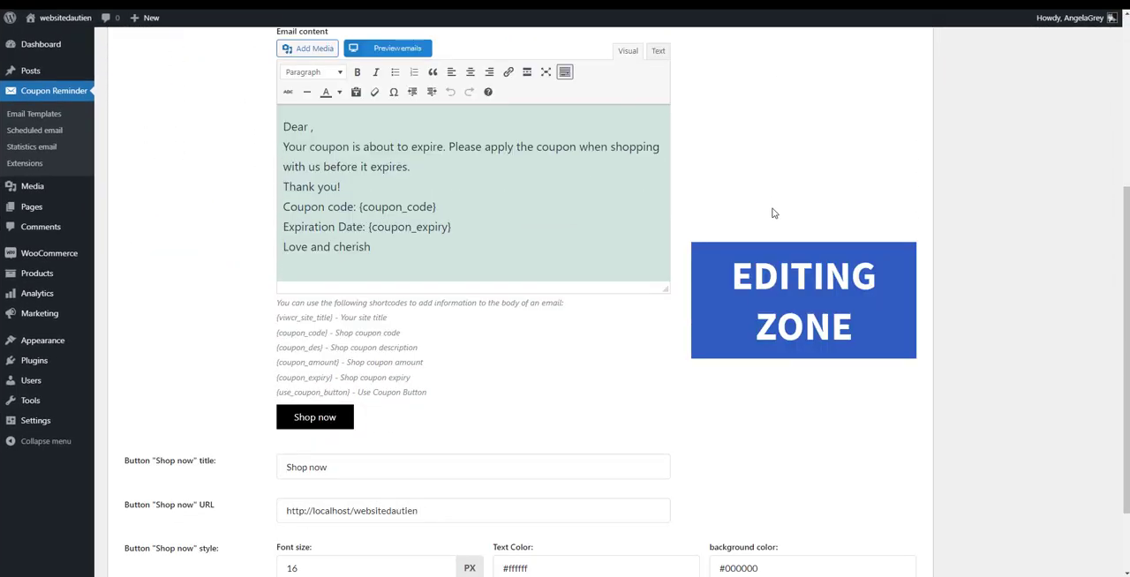
scroll(773, 213, down, 2)
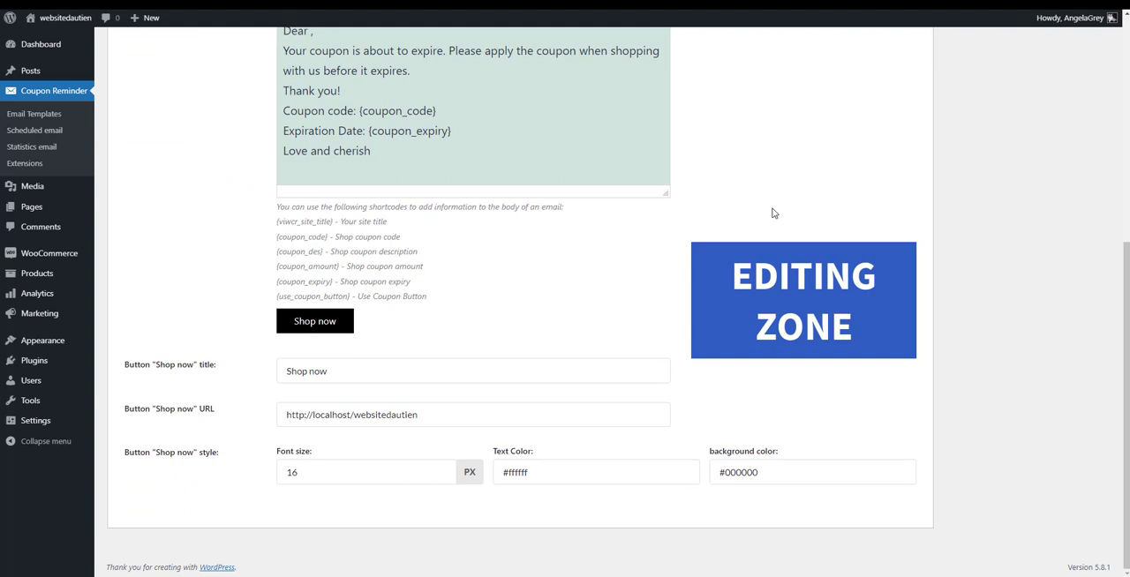
scroll(772, 212, up, 7)
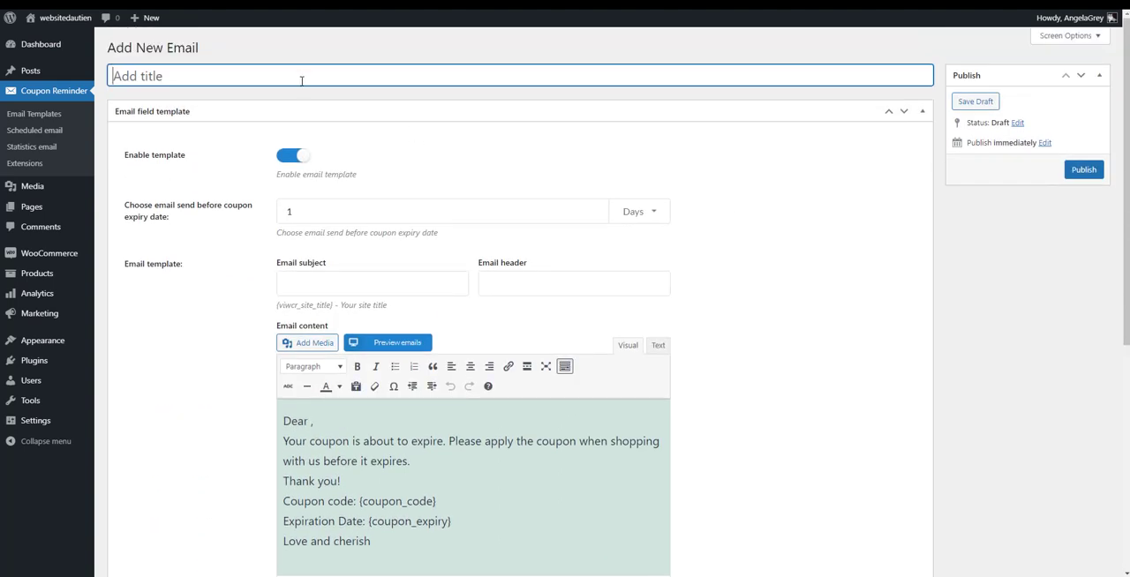
text(Email reminder)
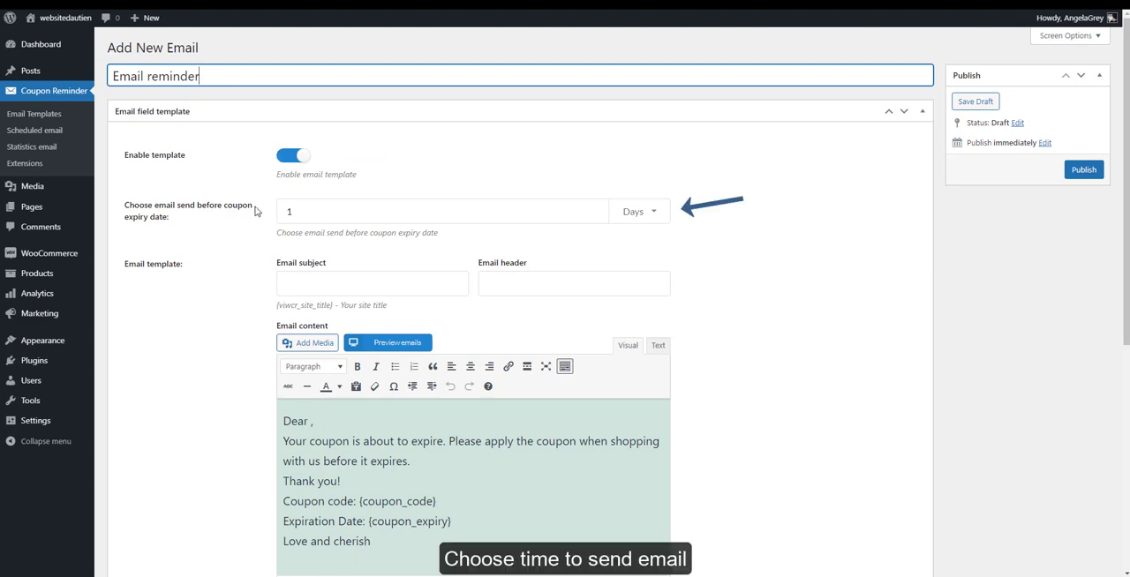
Set the template to send 24 hours before the coupon expiry date and preview the default email
click(314, 211)
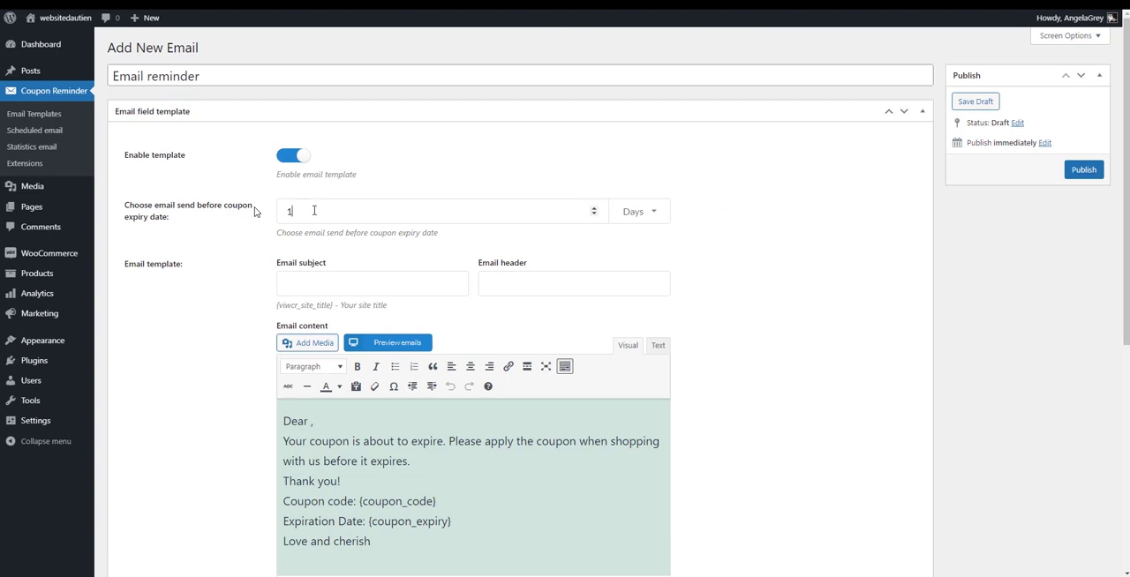
text(24)
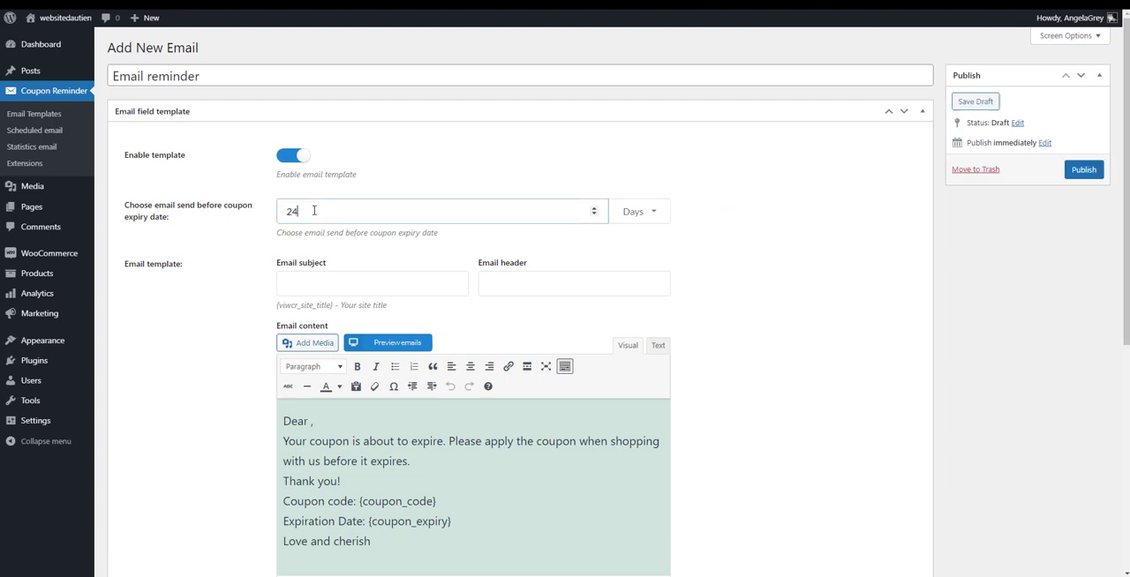
click(650, 212)
click(633, 264)
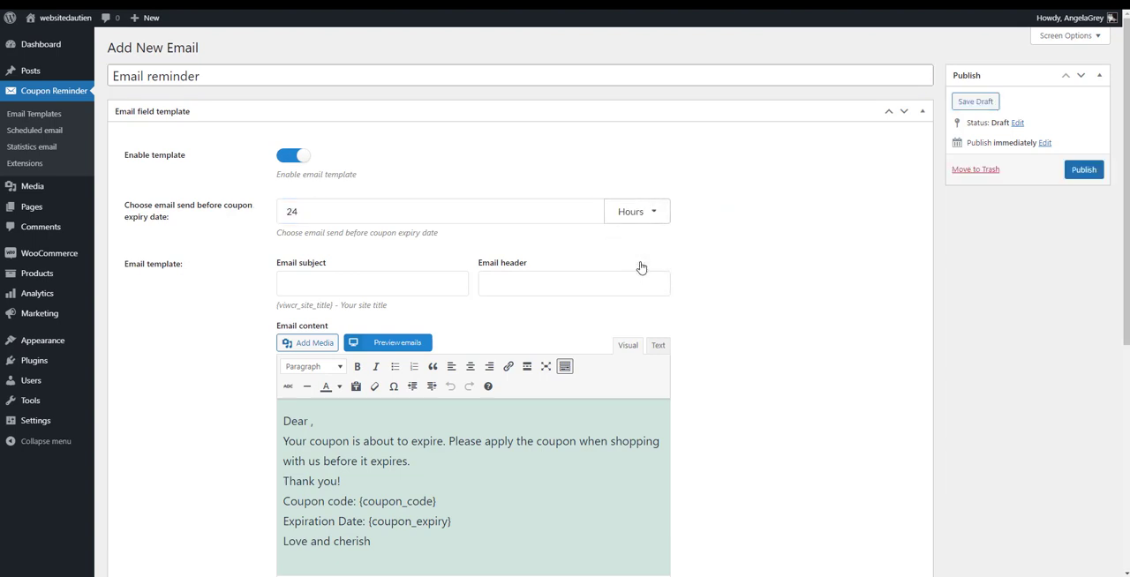
scroll(641, 267, down, 1)
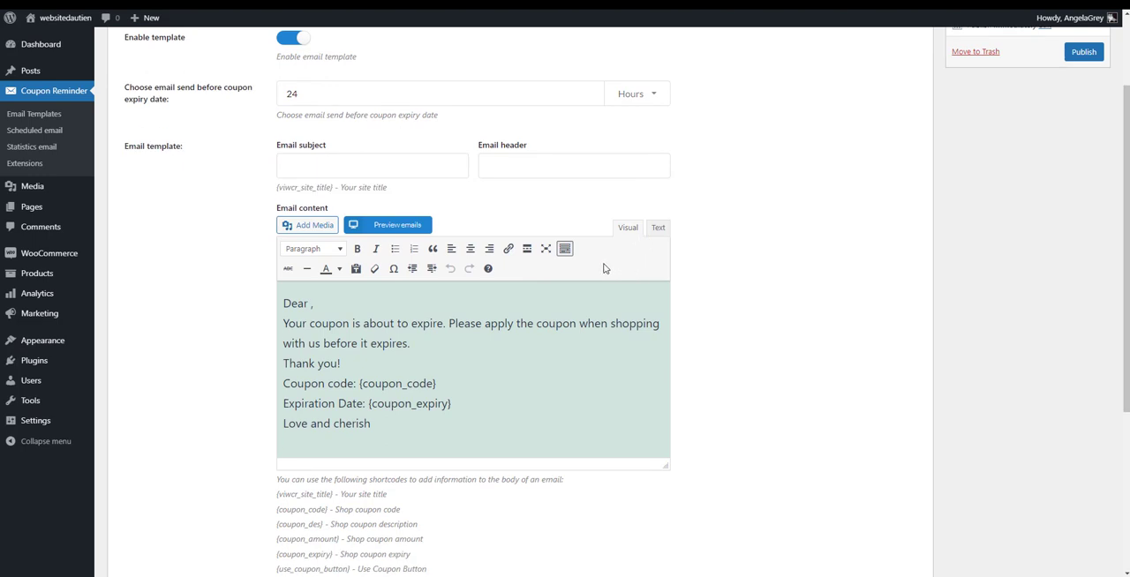
click(395, 225)
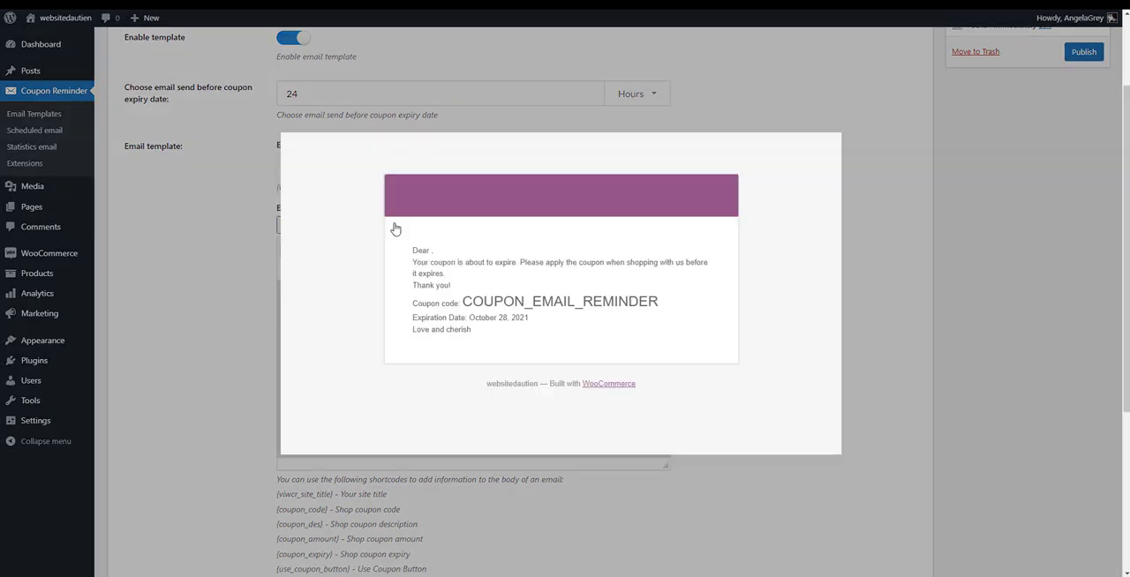
click(852, 272)
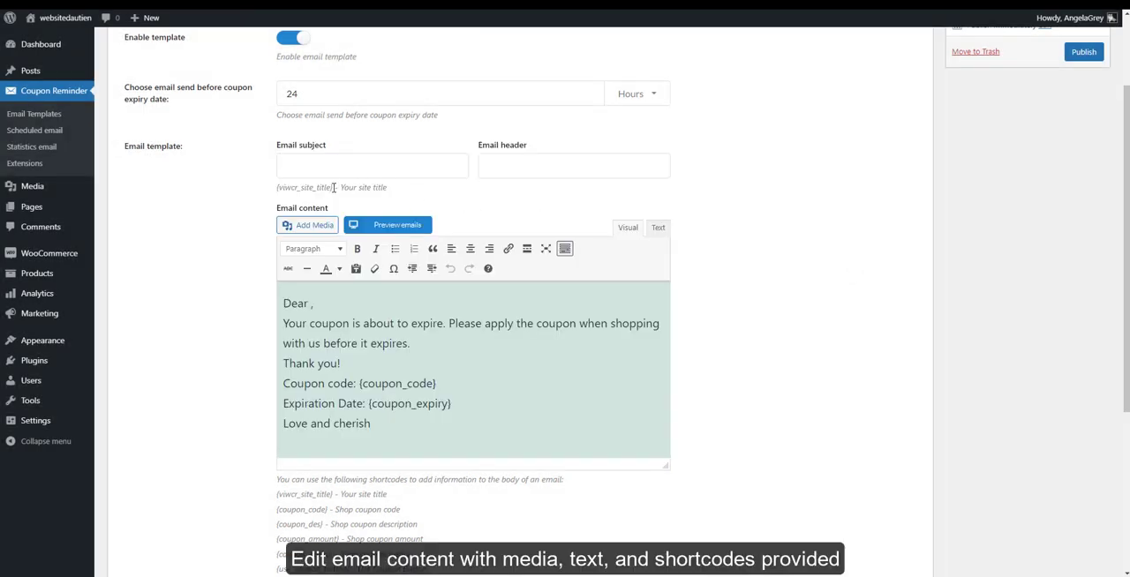
Fill the email subject with the {viwcr_site_title} shortcode and the email header with "This is header"
drag(334, 187, 269, 192)
key(ctrl+c)
click(298, 159)
key(ctrl+v)
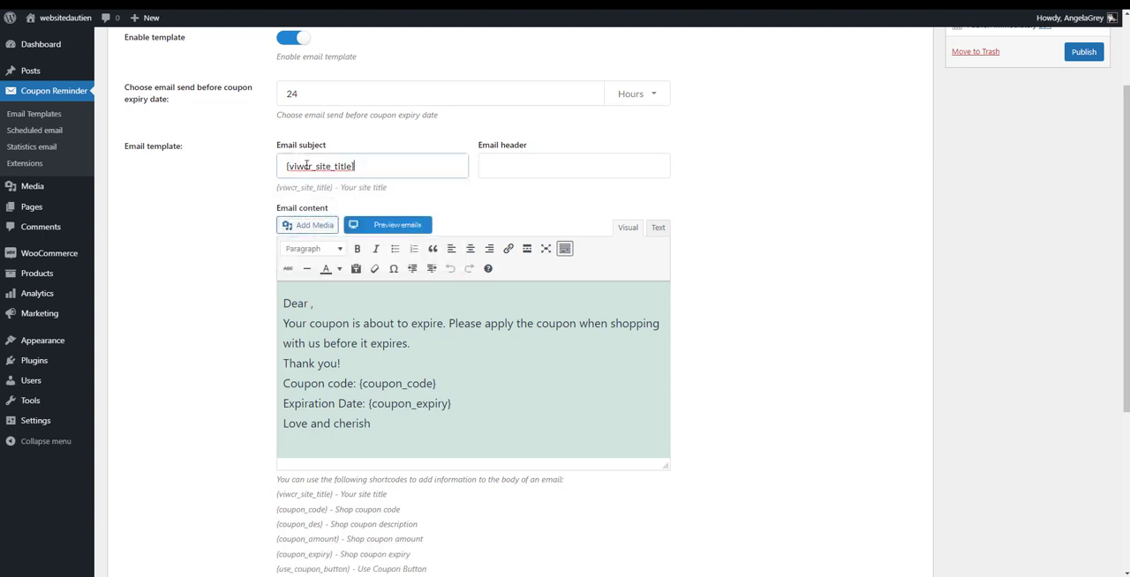
click(520, 167)
click(512, 216)
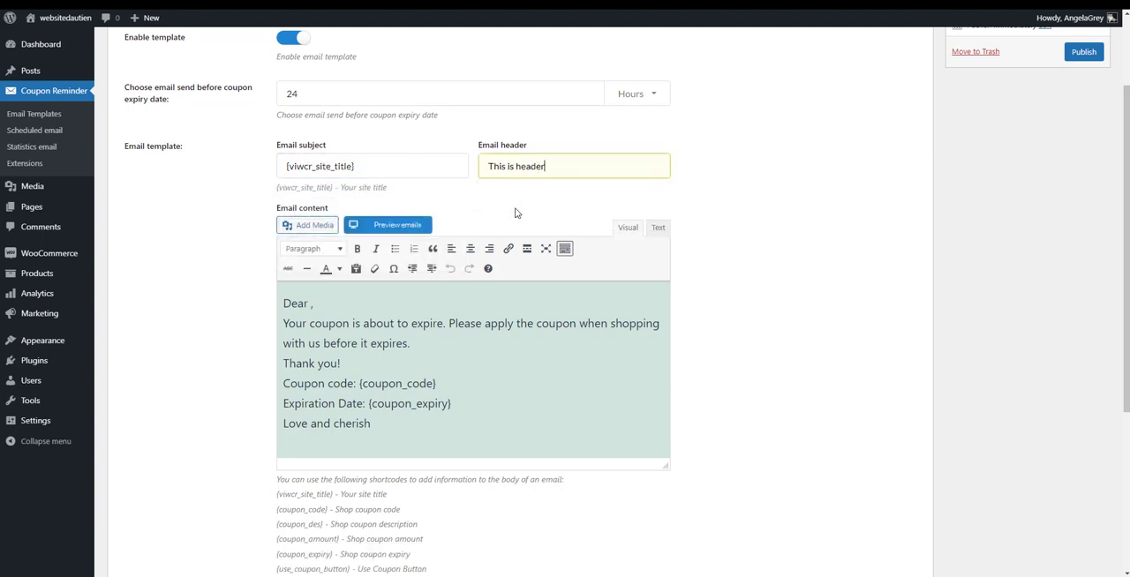
Insert the {use_coupon_button} shortcode into the email content, a few blank lines below "Love and cherish"
scroll(696, 266, down, 2)
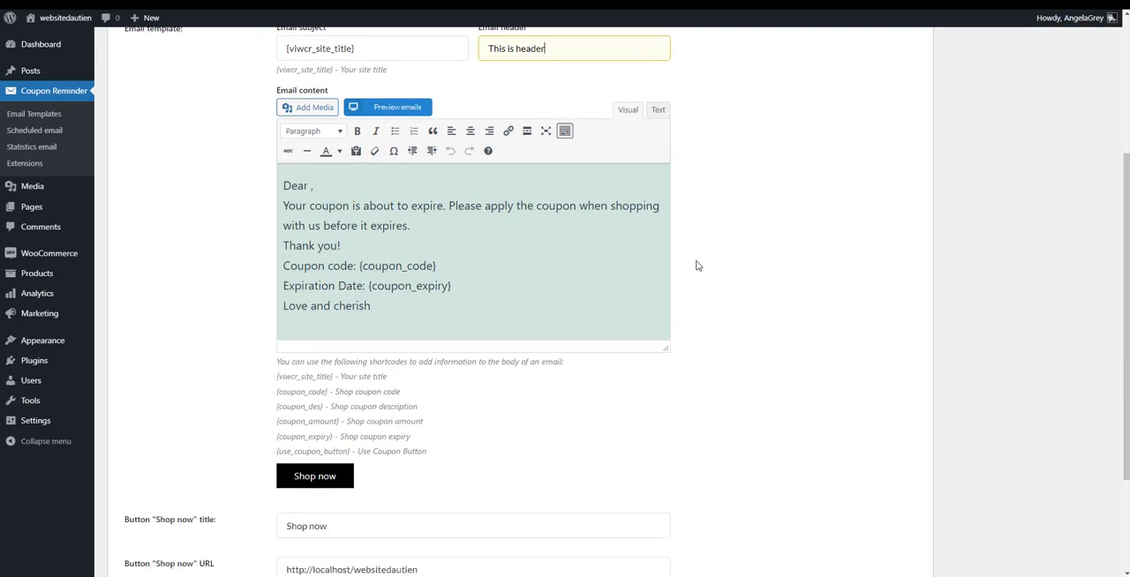
scroll(698, 267, down, 1)
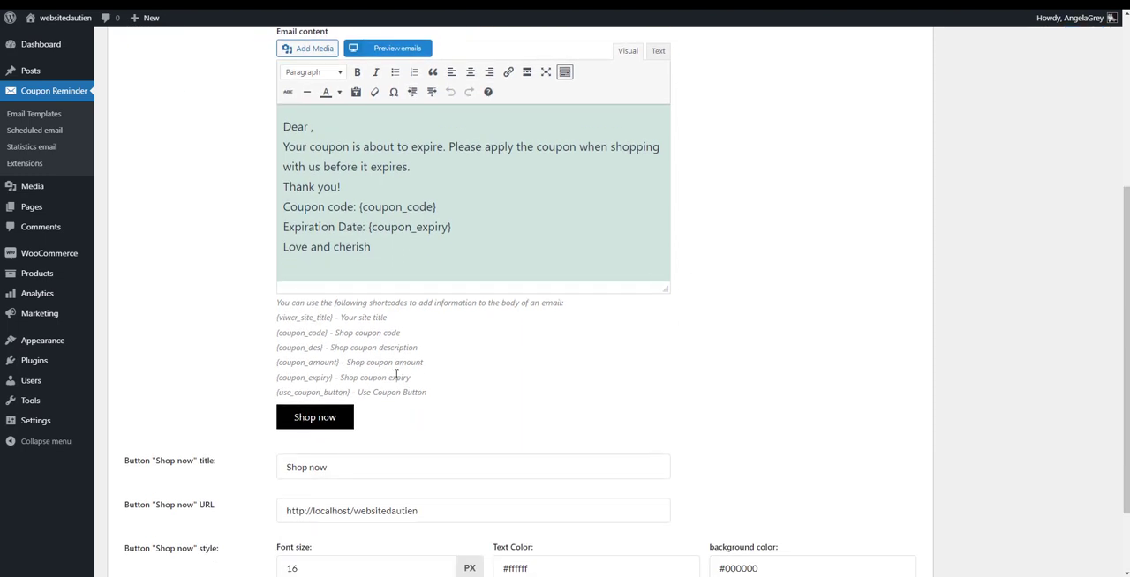
drag(351, 394, 279, 391)
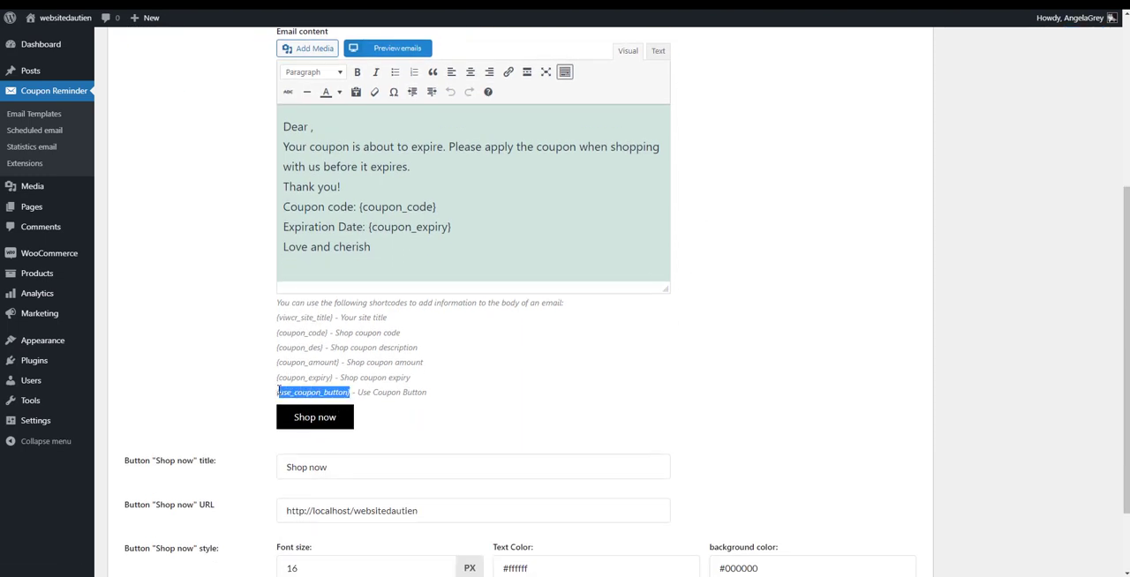
click(387, 247)
key(Return)
key(Return)
key(Return)
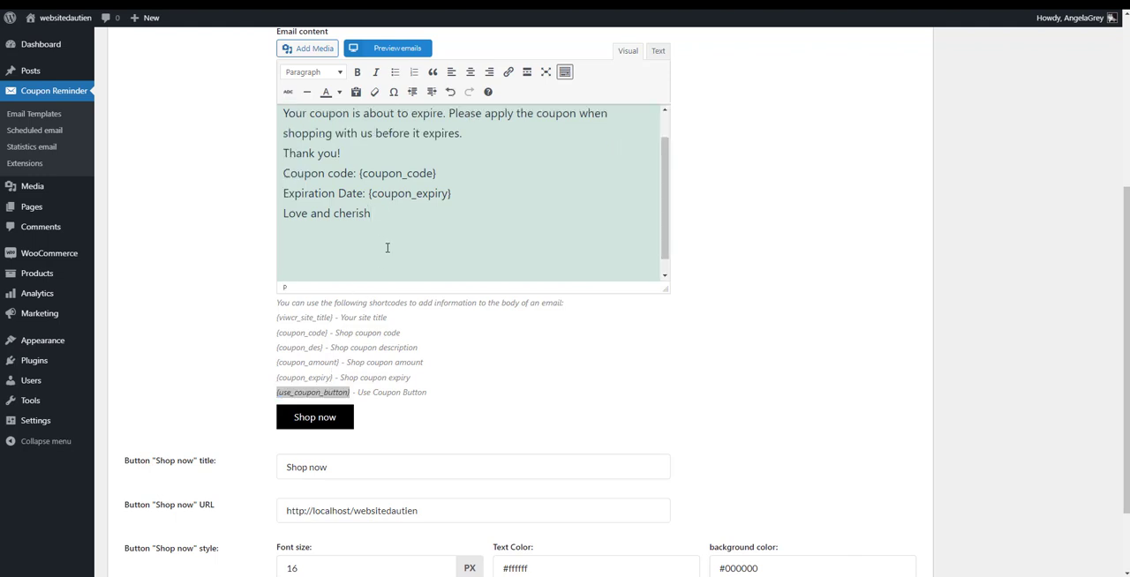
text({use_coupon_button})
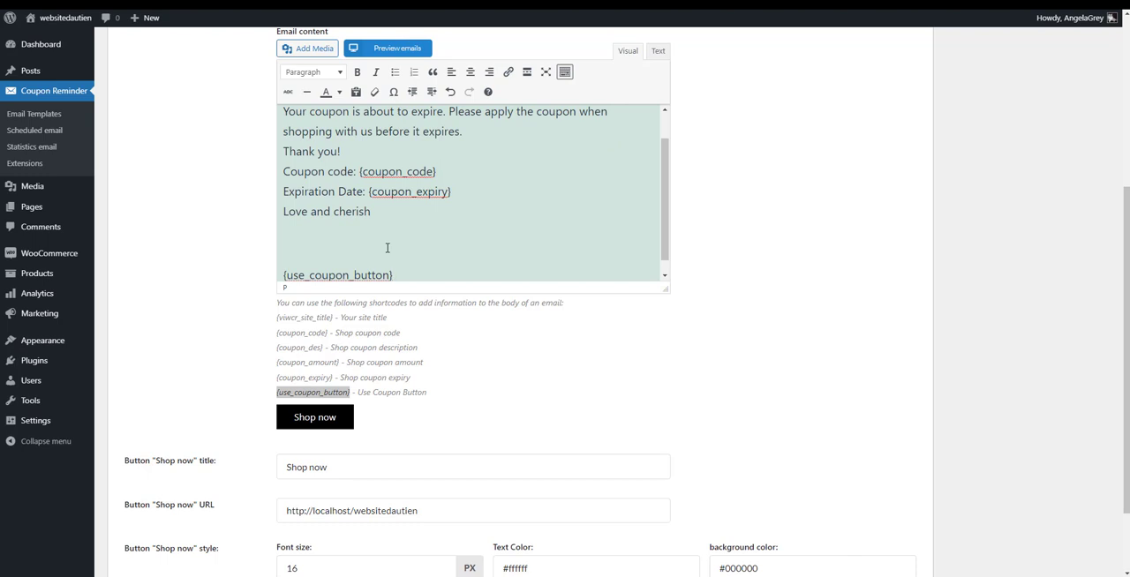
Style the "Shop now" button with an 18 px font size and the red background color #ec4040
scroll(386, 248, down, 1)
click(443, 568)
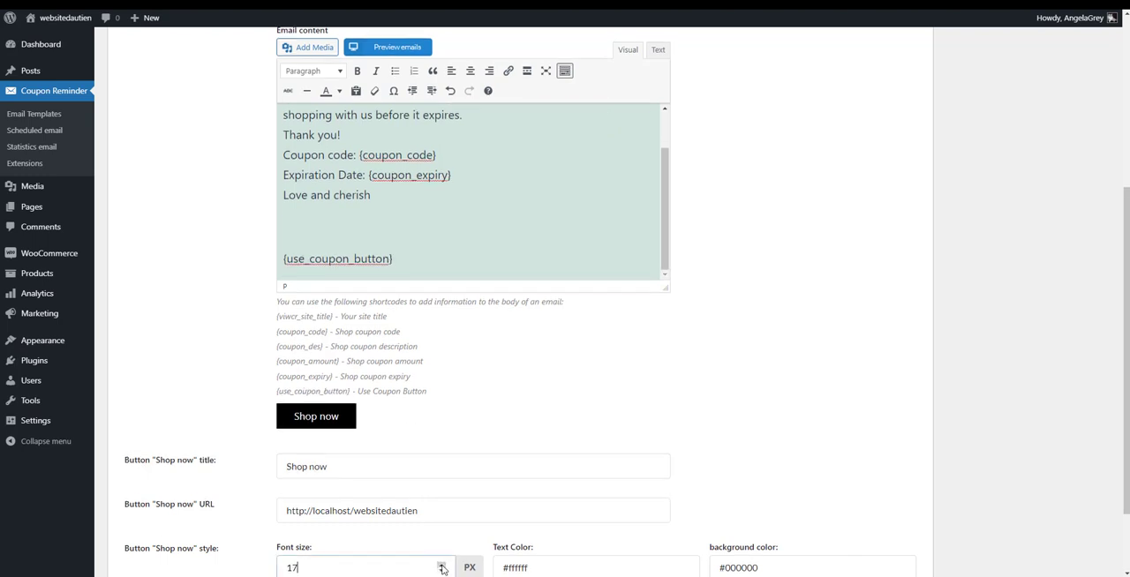
scroll(504, 491, down, 2)
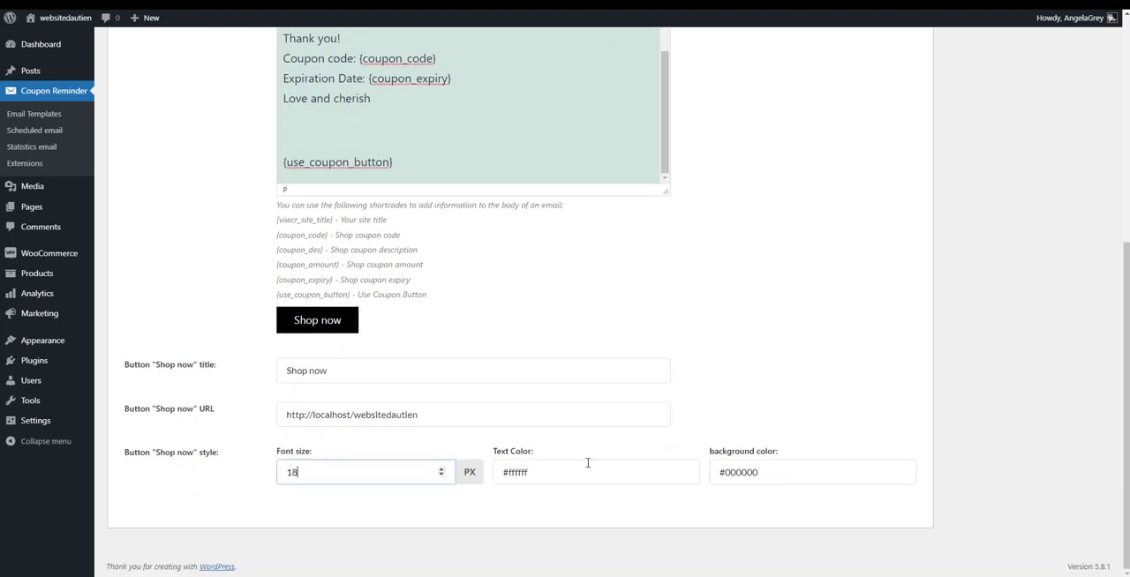
click(775, 471)
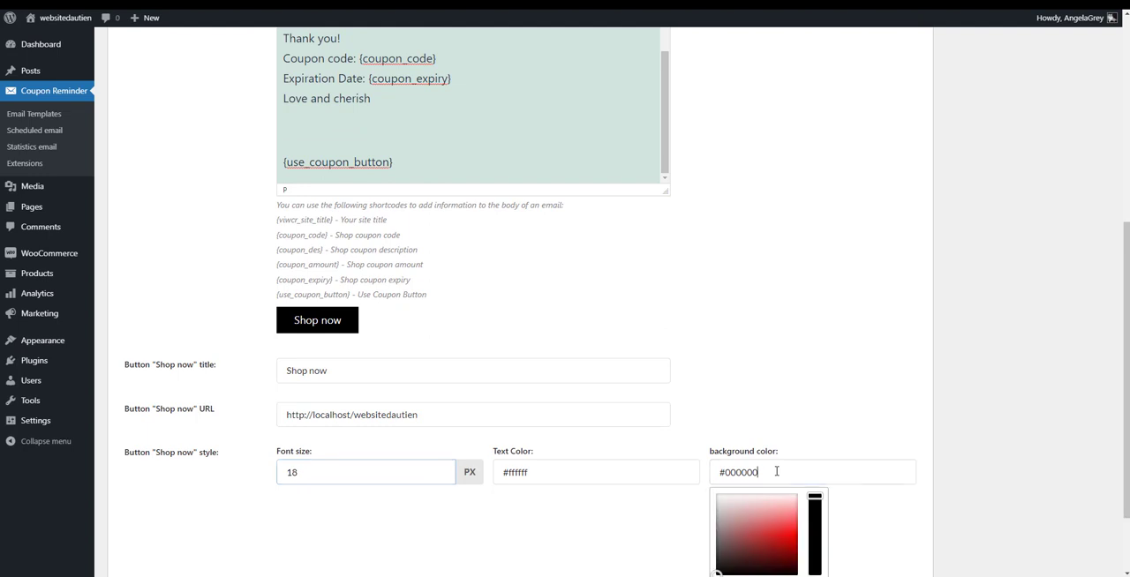
click(784, 528)
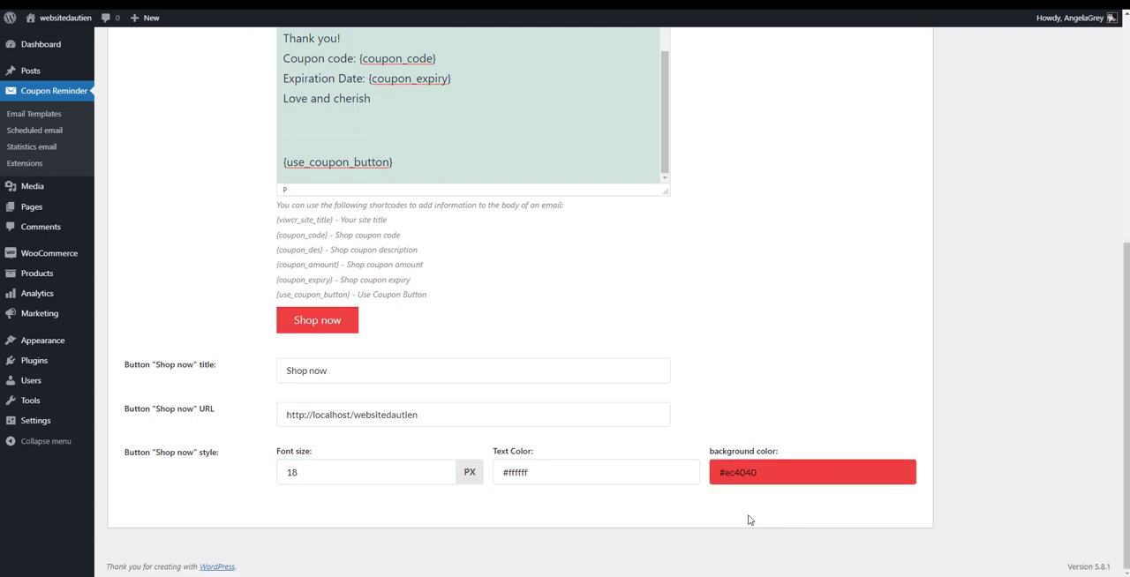
Preview the edited reminder email, close the preview and publish the template
scroll(724, 494, up, 5)
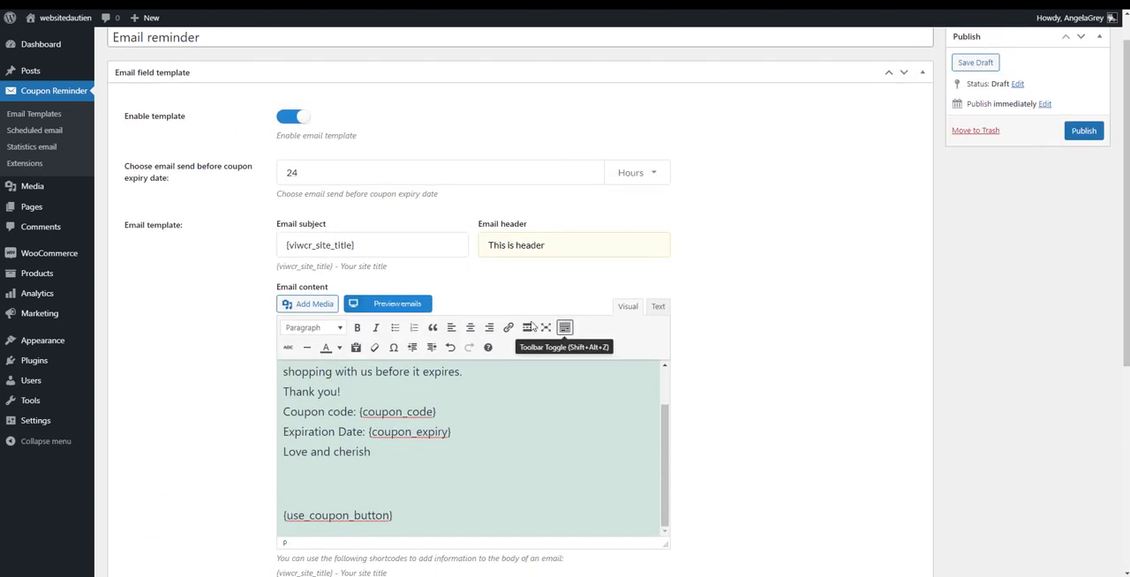
click(416, 305)
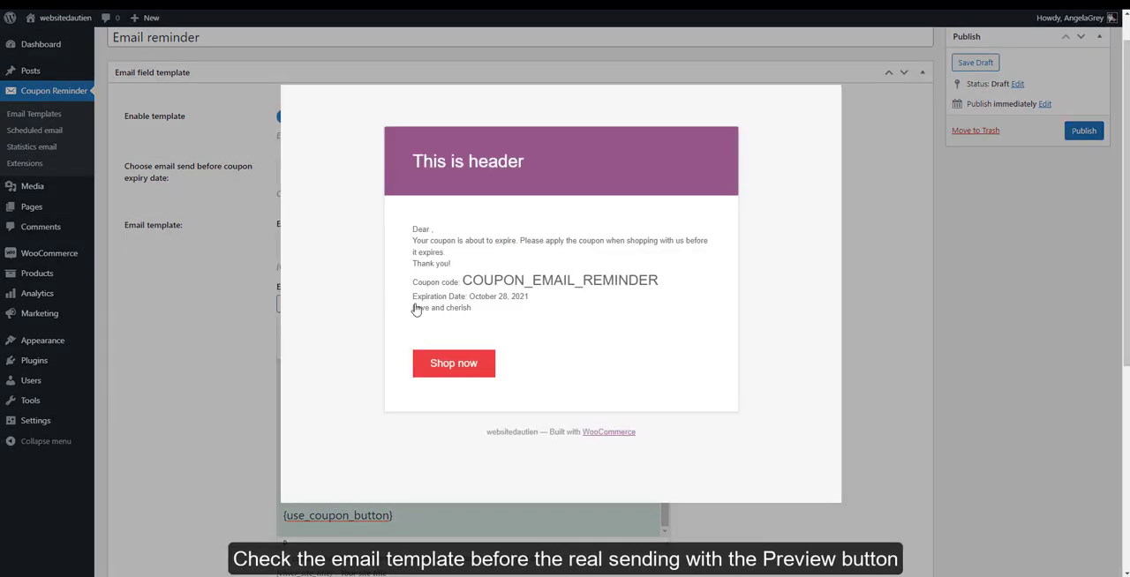
click(854, 316)
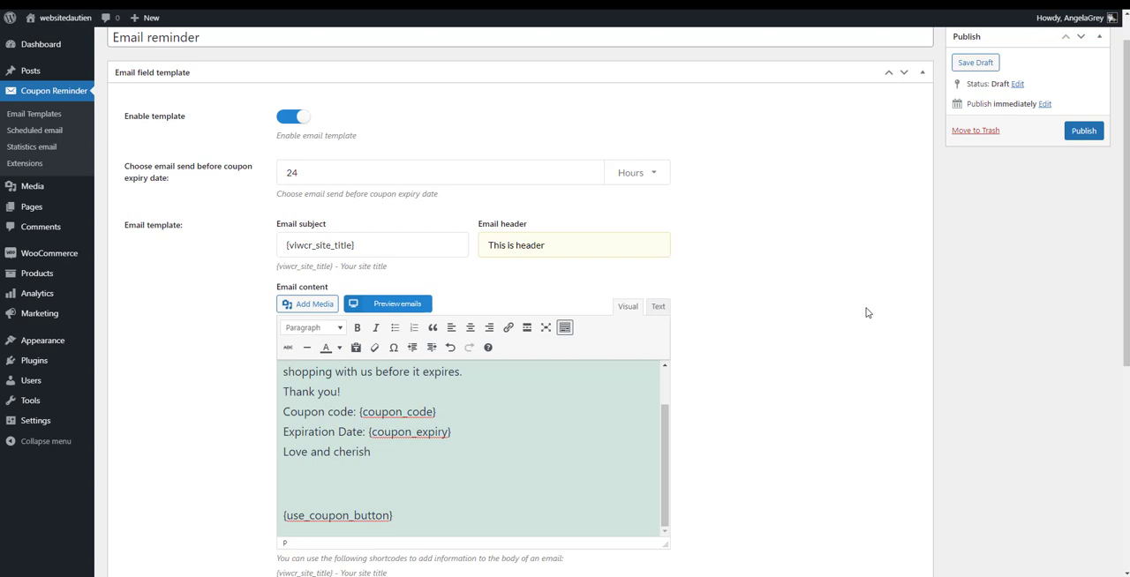
click(1083, 130)
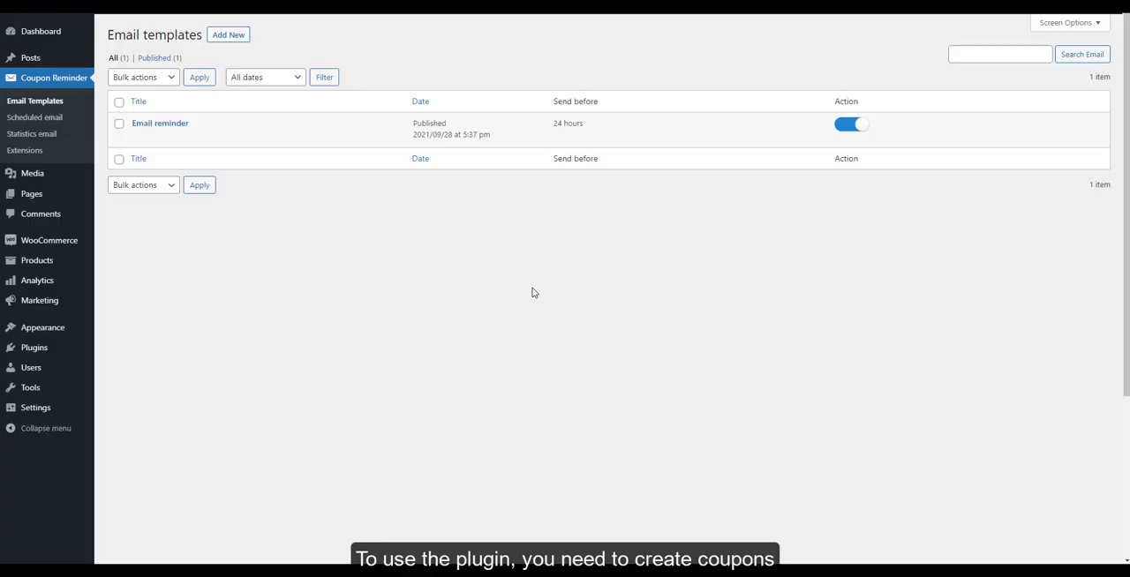
Start a new coupon in the store's marketing coupons and give it an automatically generated coupon code
mouse_move(49, 245)
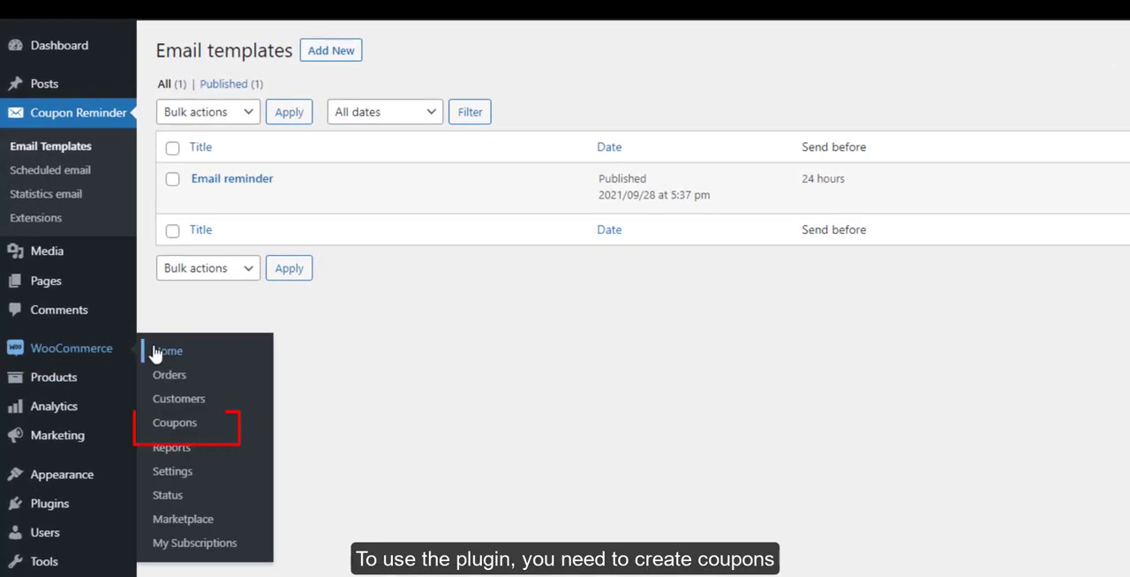
mouse_move(80, 442)
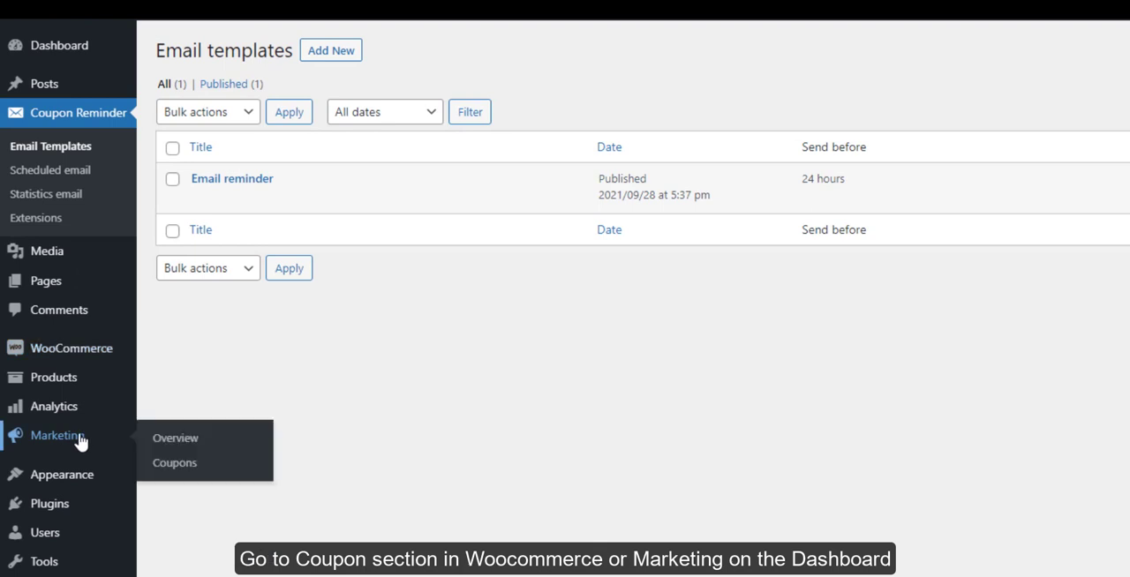
click(147, 475)
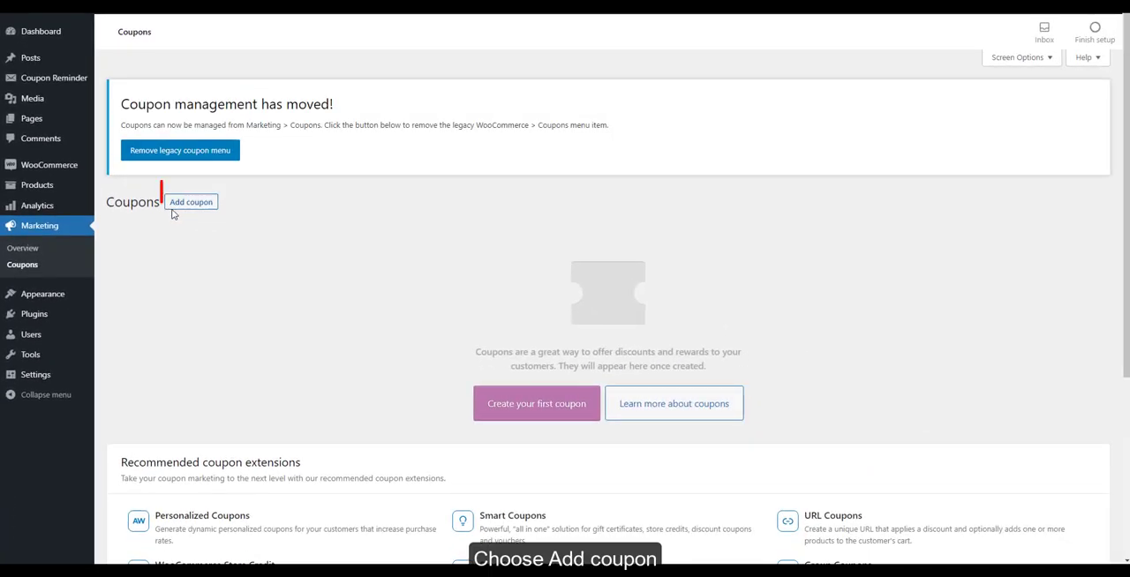
click(174, 208)
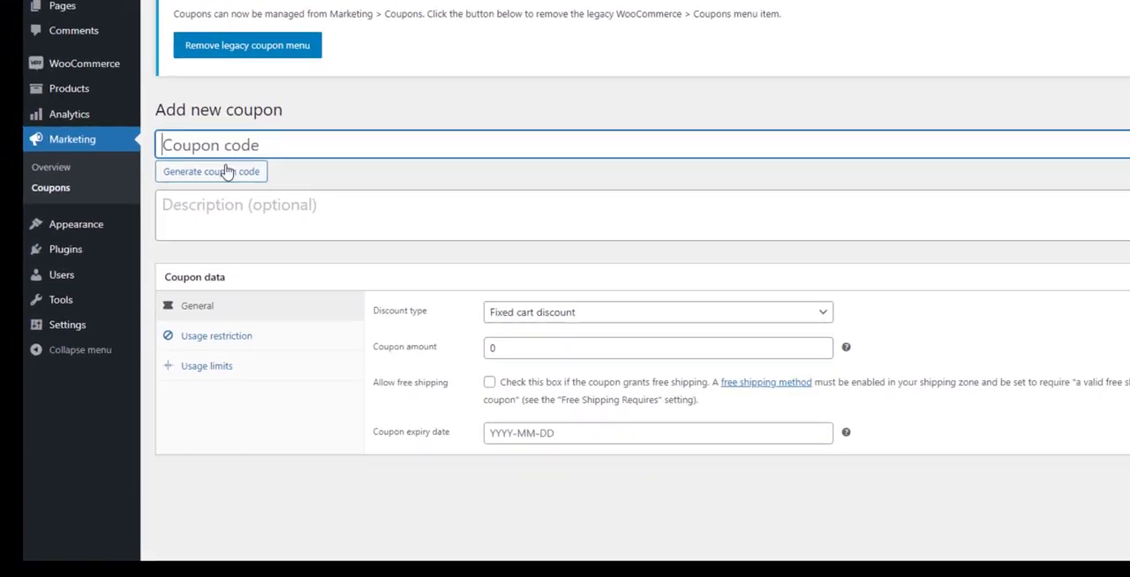
click(152, 259)
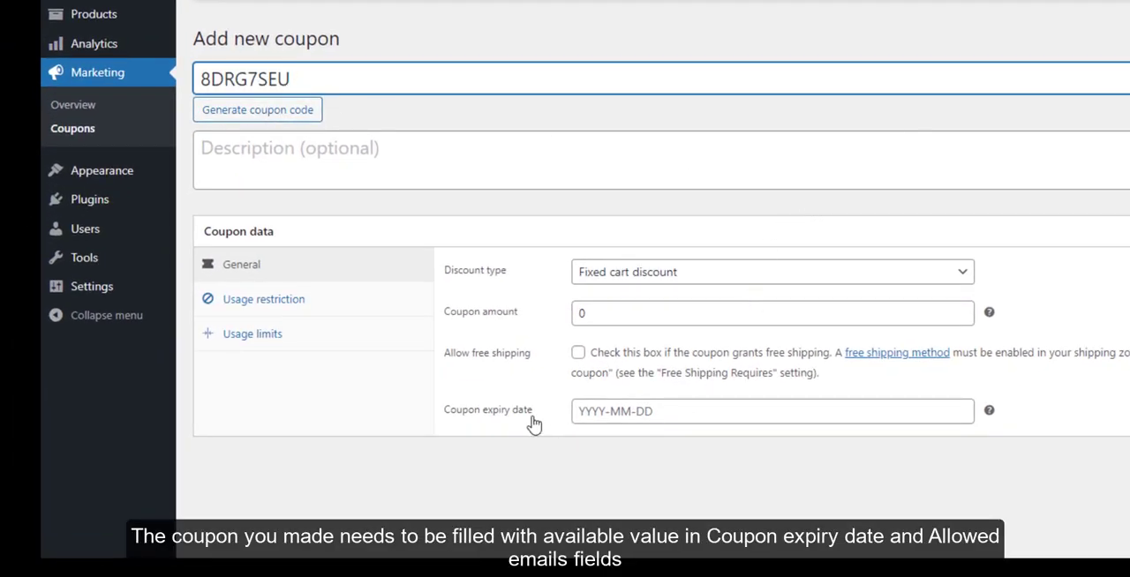
Set the coupon's expiry date to 2021-10-01
click(578, 415)
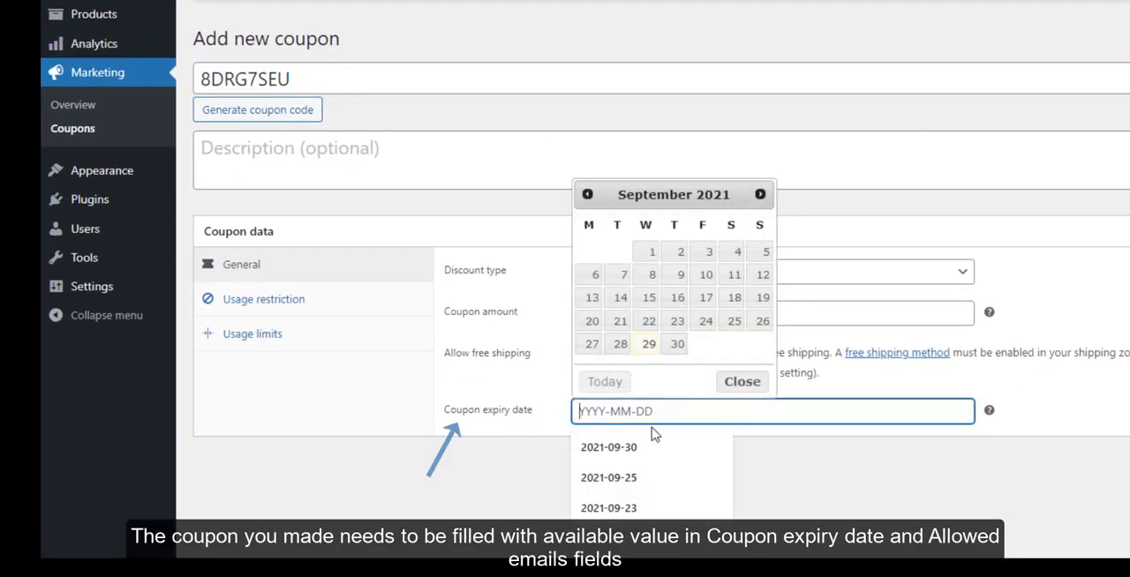
click(760, 194)
click(706, 253)
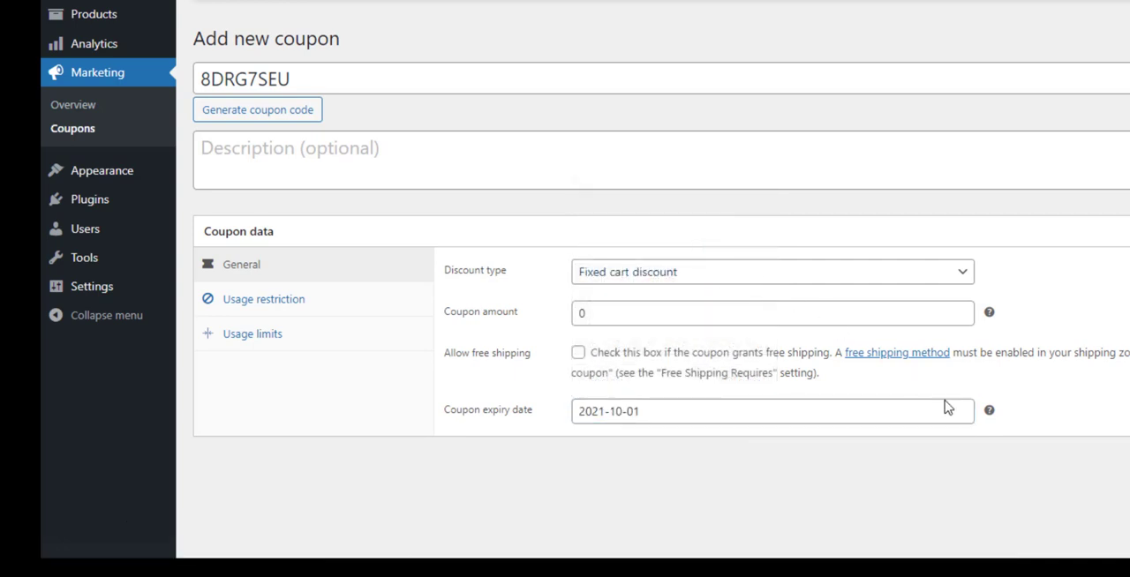
mouse_move(989, 412)
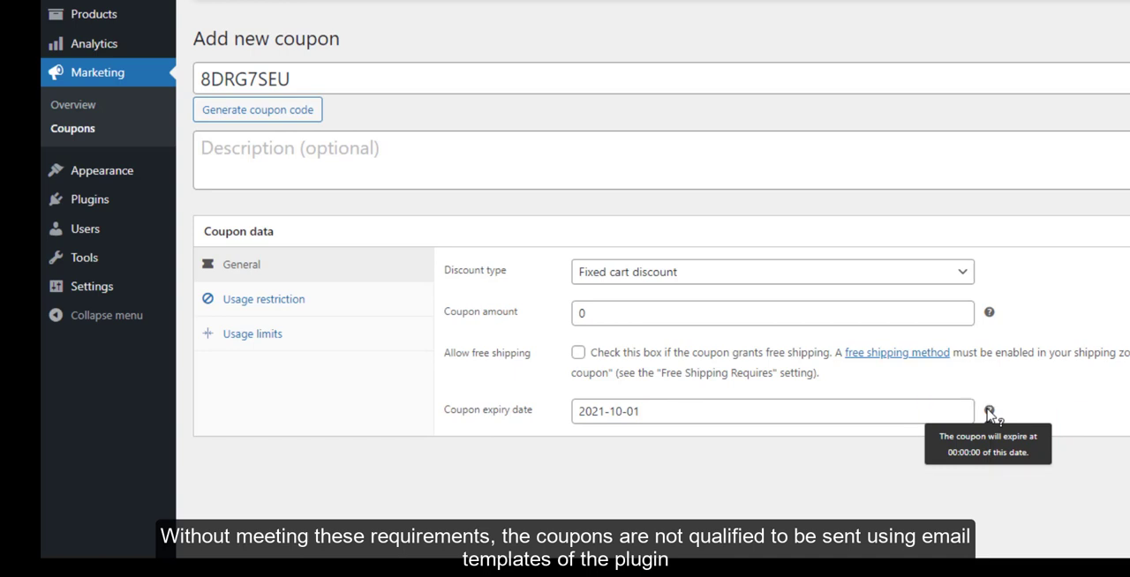
Restrict the coupon's usage by filling the allowed emails field with the customer's saved e-mail address
click(269, 301)
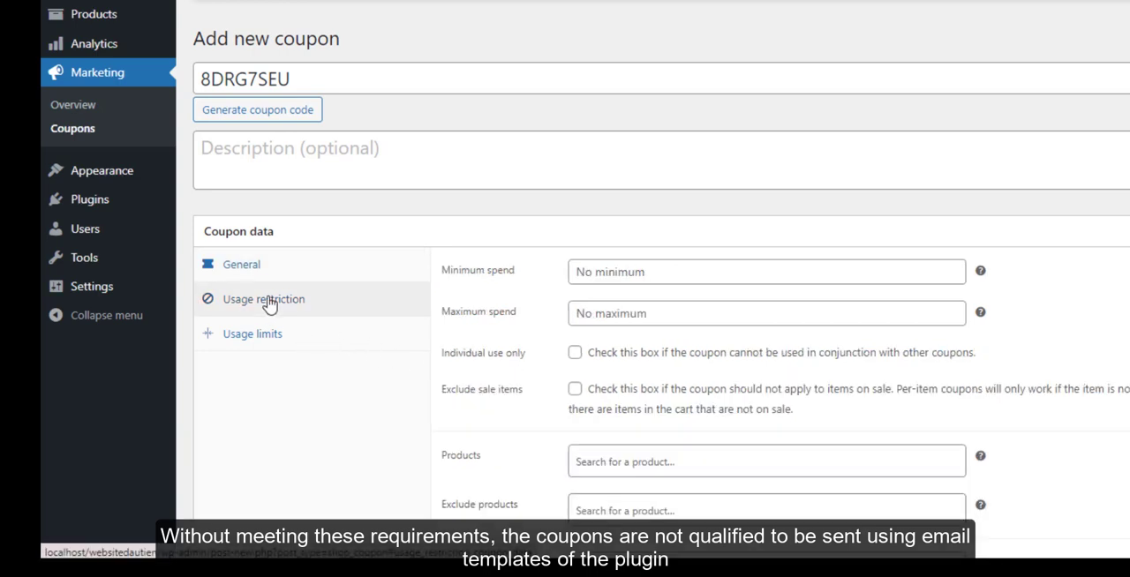
scroll(698, 292, down, 2)
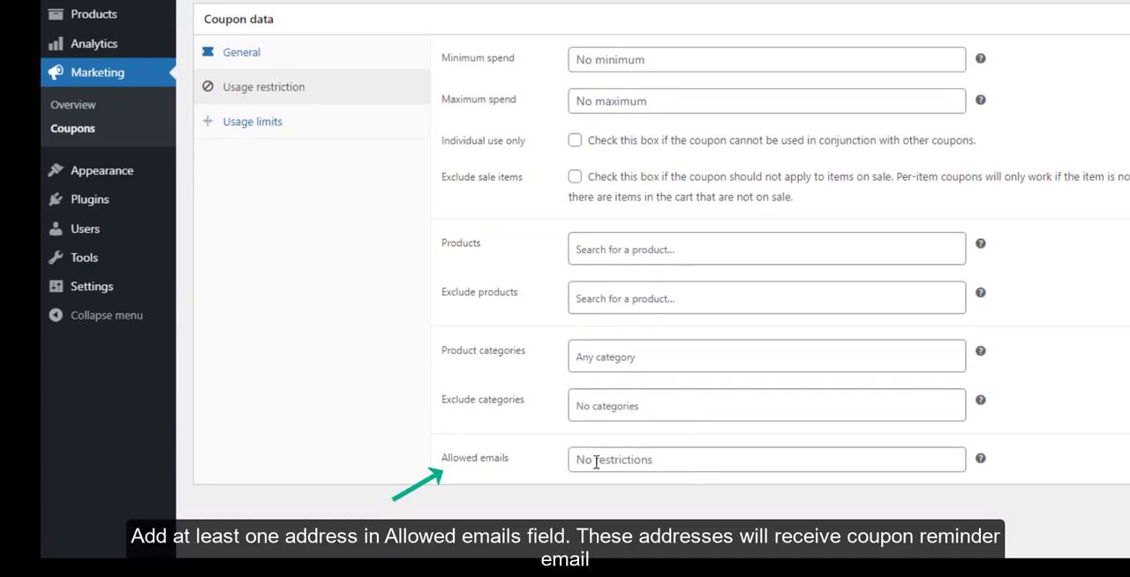
click(902, 460)
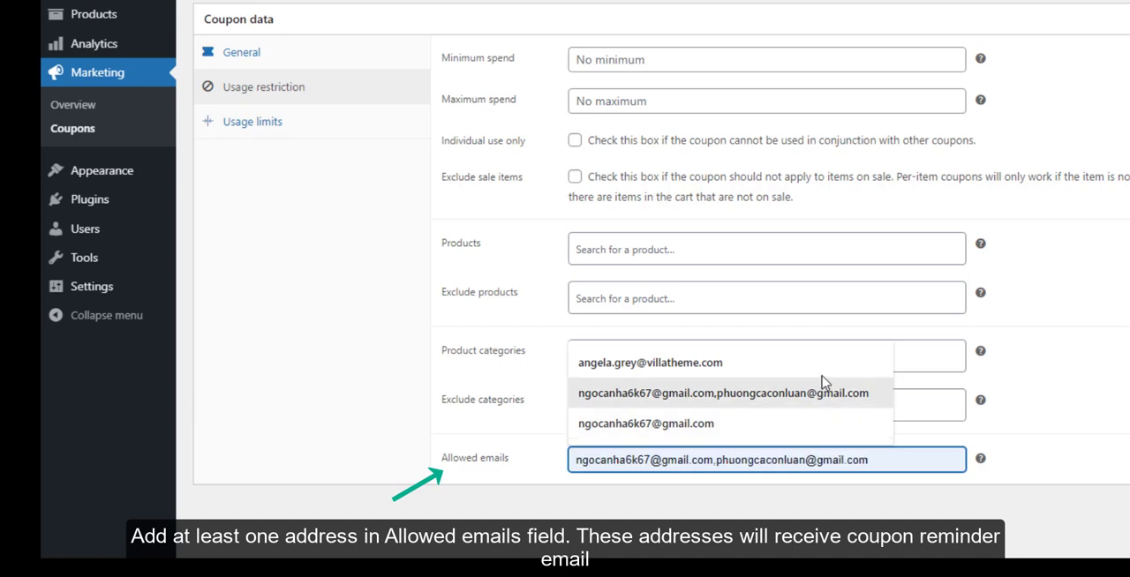
click(821, 366)
mouse_move(980, 466)
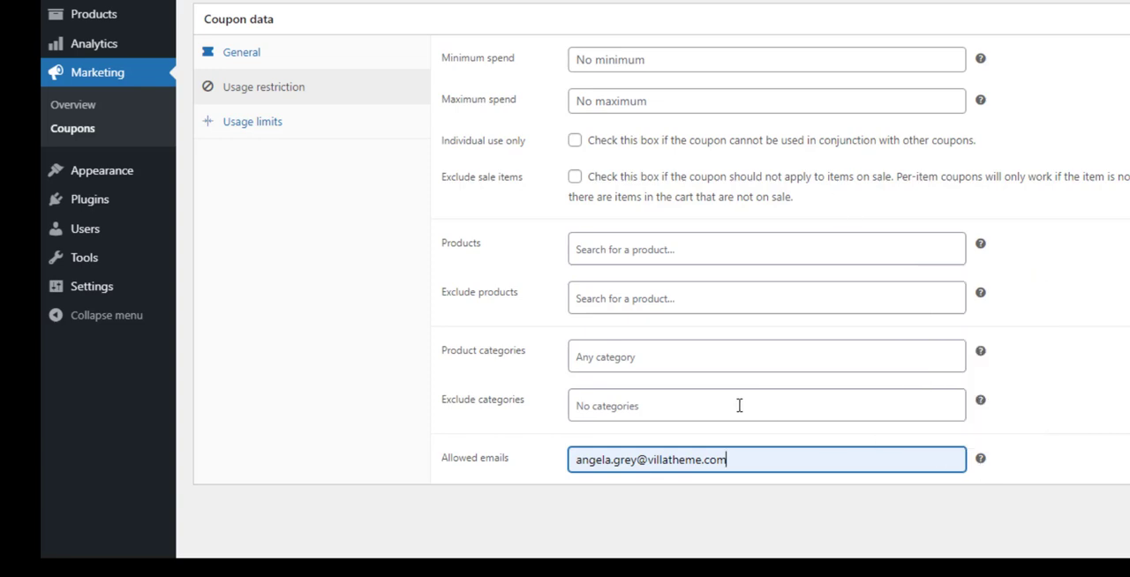
Publish the coupon after checking its usage limits, and return to the list of all coupons
click(261, 125)
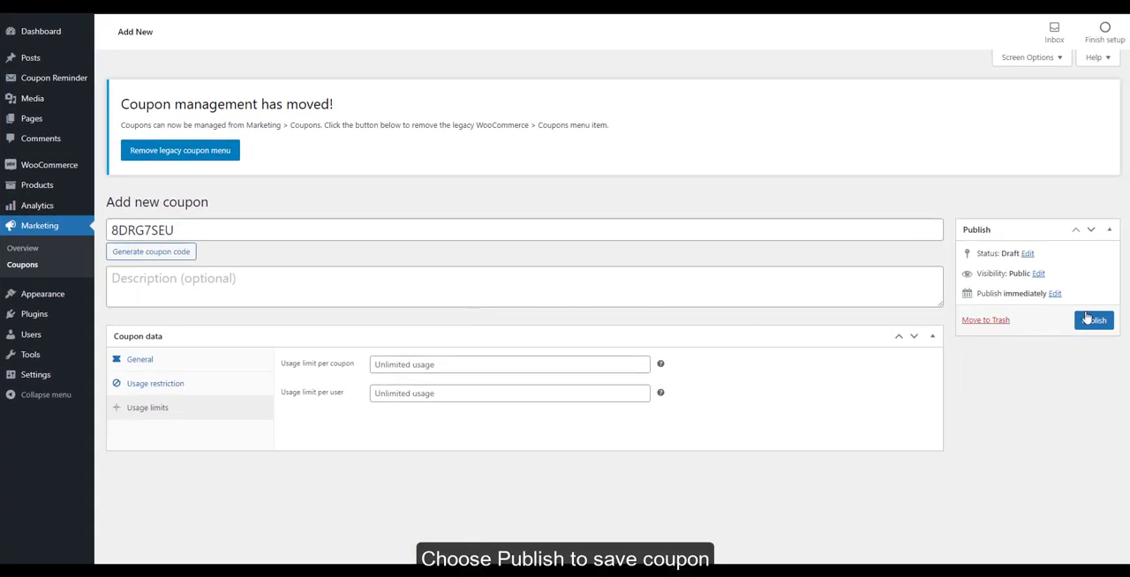
click(1091, 320)
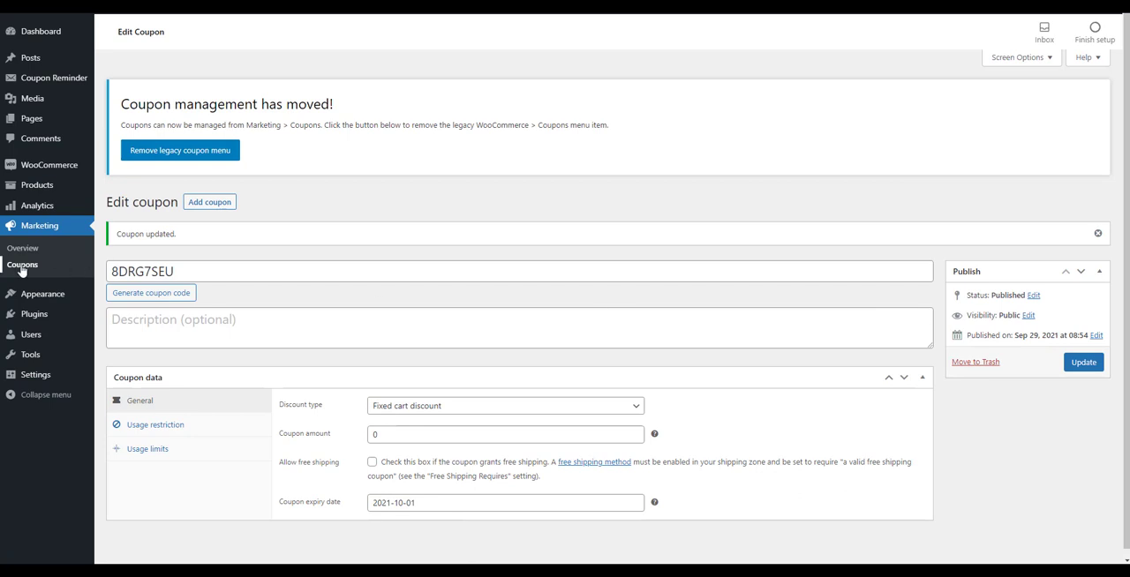
click(71, 266)
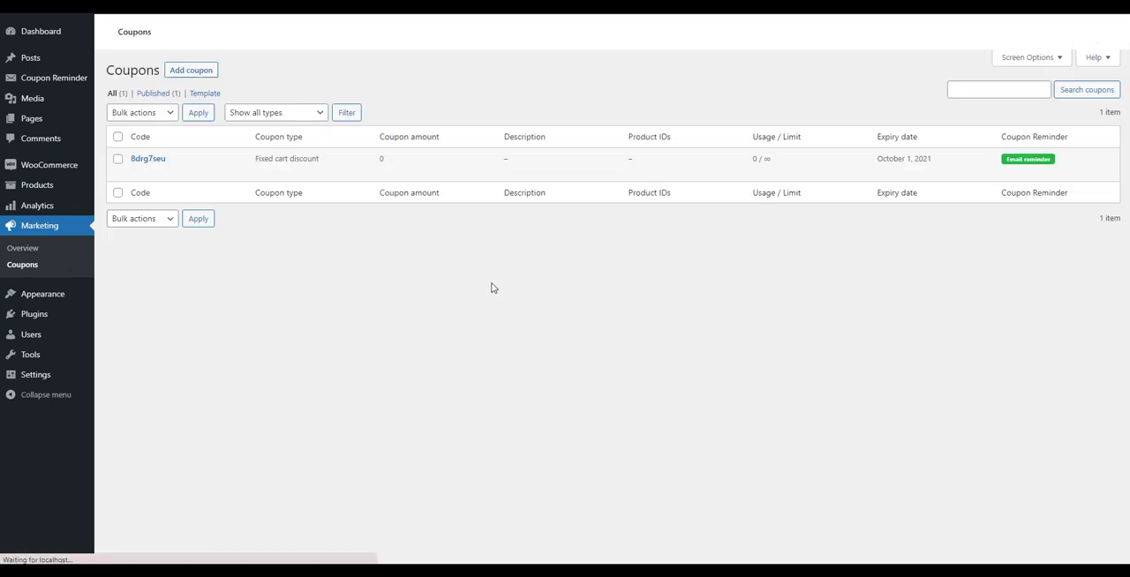